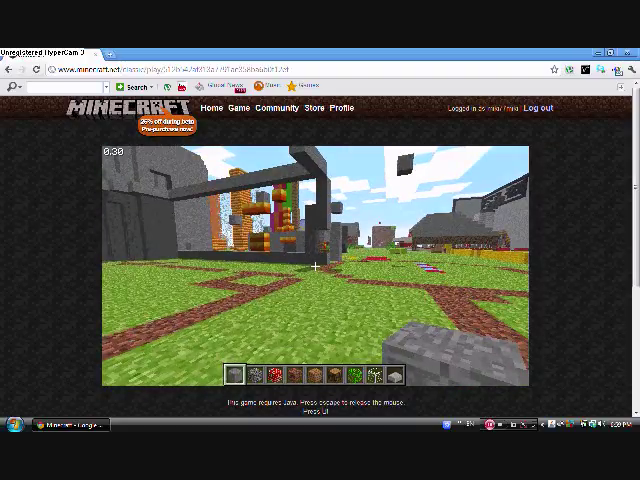
- Walk up to the grey stone castle and break stone blocks from its wall
{"action": "key", "text": "w"}
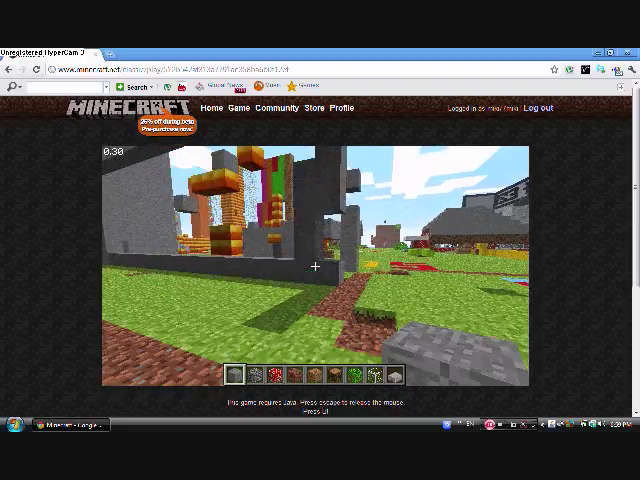
{"action": "key", "text": "w"}
{"action": "left_click", "coordinate": [315, 266]}
{"action": "left_click_drag", "start_coordinate": [315, 266], "coordinate": [315, 266]}
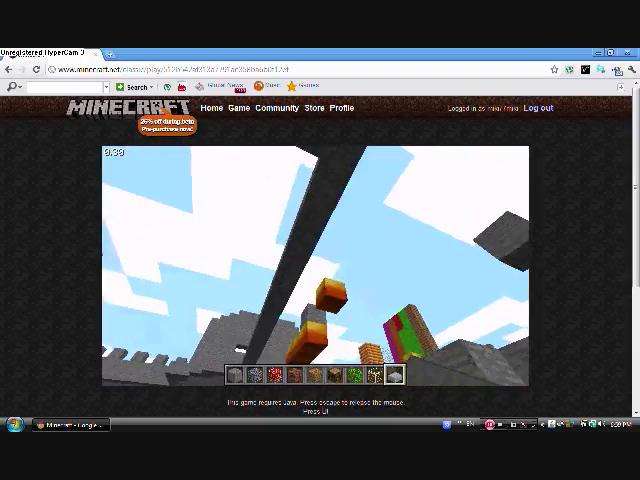
{"action": "left_click", "coordinate": [315, 266]}
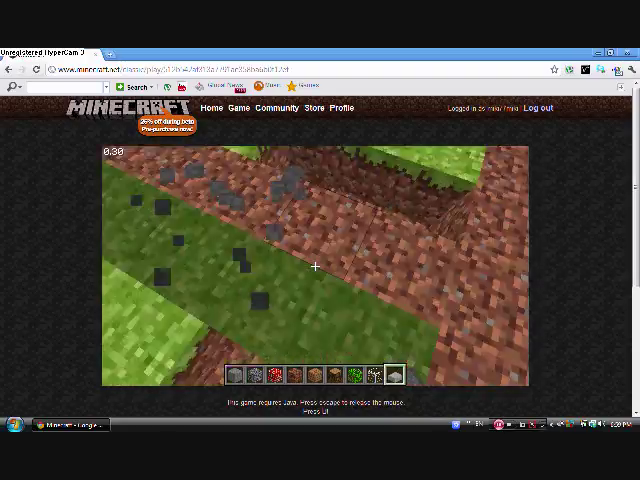
- Place stone blocks on the dirt path, break one again, and break another castle block
{"action": "right_click", "coordinate": [315, 266]}
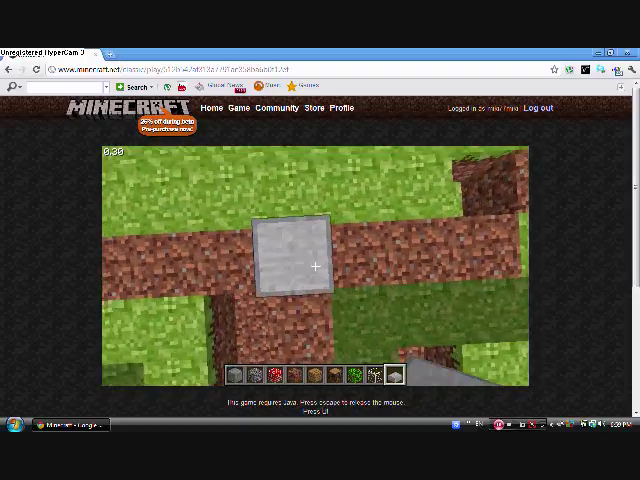
{"action": "left_click", "coordinate": [315, 266]}
{"action": "right_click", "coordinate": [315, 266]}
{"action": "scroll", "coordinate": [315, 266], "scroll_direction": "down", "scroll_amount": 1}
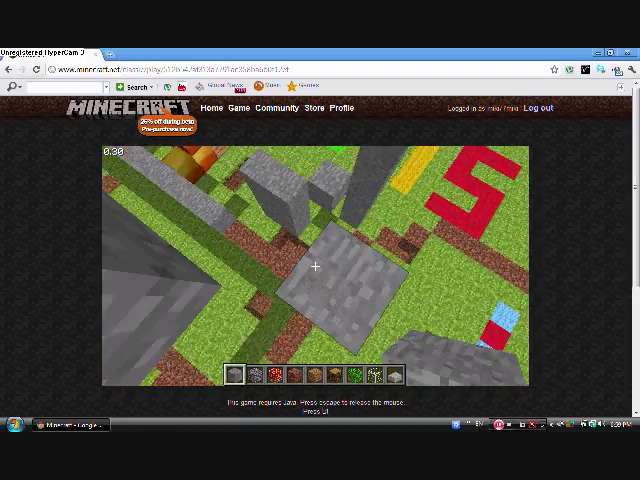
{"action": "left_click", "coordinate": [315, 266]}
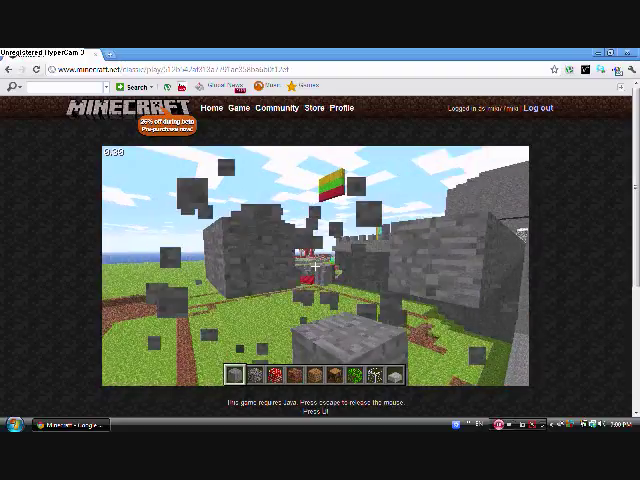
{"action": "right_click", "coordinate": [315, 266]}
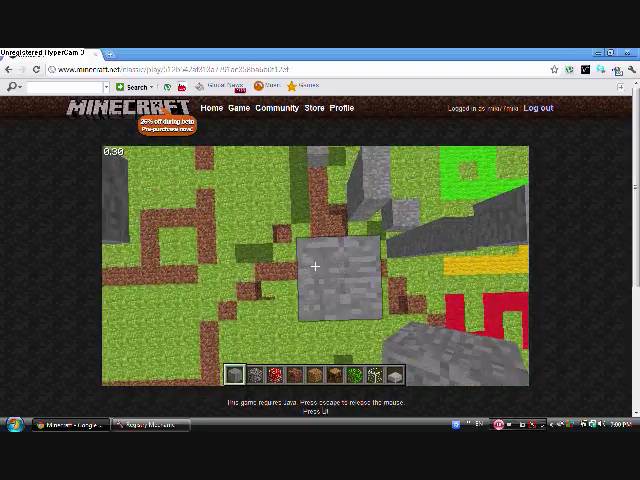
- Dismiss the error popup from the game menu and resume playing
{"action": "key", "text": "Escape"}
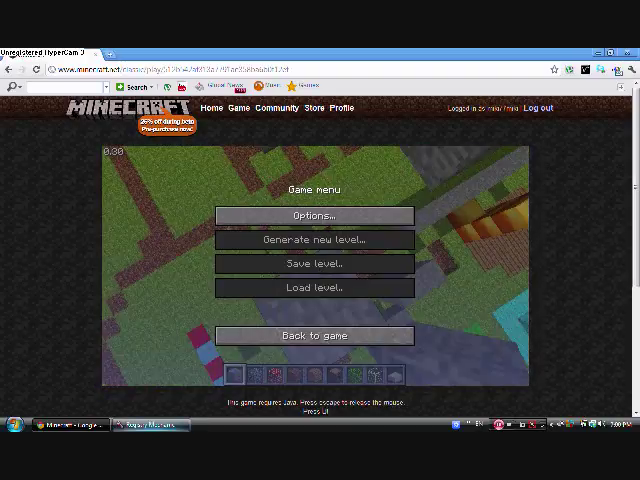
{"action": "left_click", "coordinate": [391, 289]}
{"action": "left_click", "coordinate": [314, 335]}
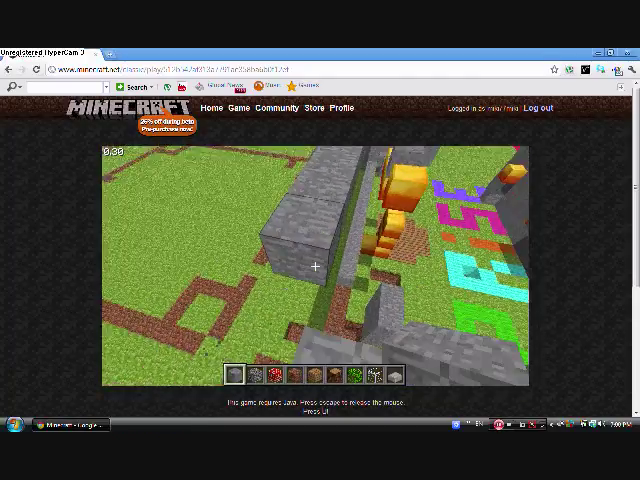
- Mine about ten stone blocks along the wall top, then one block of the stone floor
{"action": "left_click", "coordinate": [314, 266]}
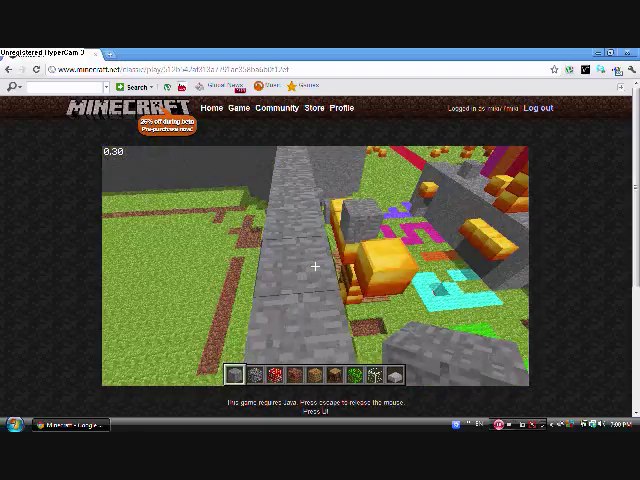
{"action": "left_click", "coordinate": [314, 266]}
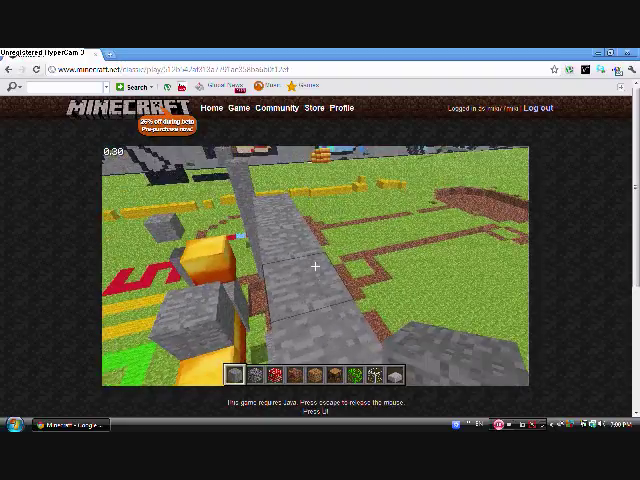
{"action": "left_click", "coordinate": [314, 266]}
{"action": "left_click", "coordinate": [314, 266]}
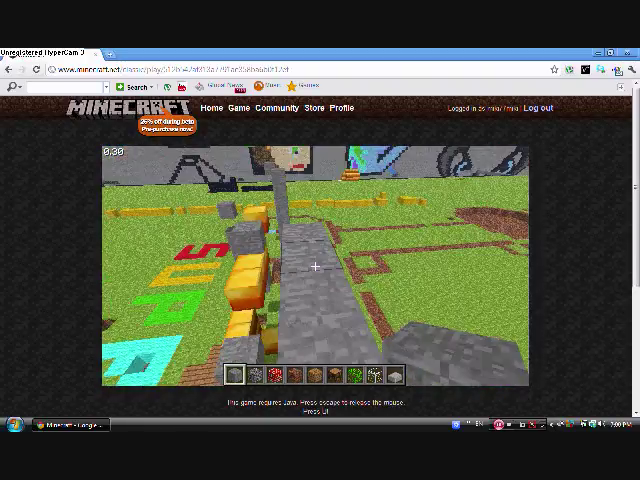
{"action": "left_click", "coordinate": [314, 266]}
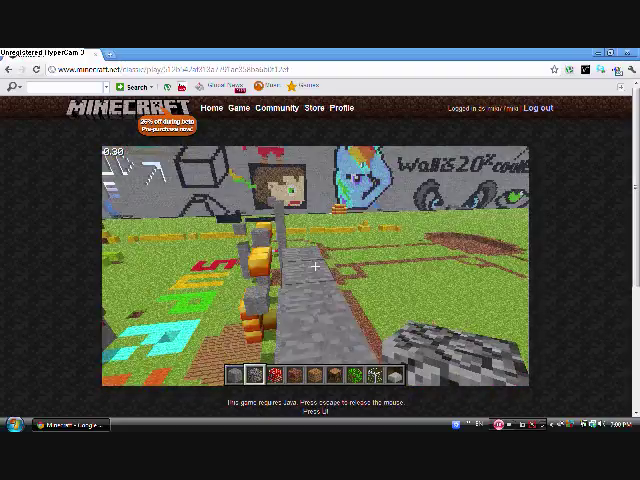
{"action": "left_click", "coordinate": [314, 266]}
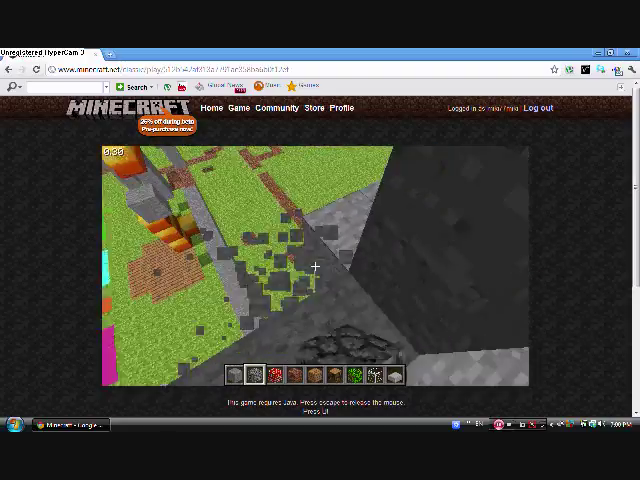
{"action": "left_click", "coordinate": [314, 266]}
{"action": "left_click", "coordinate": [314, 266]}
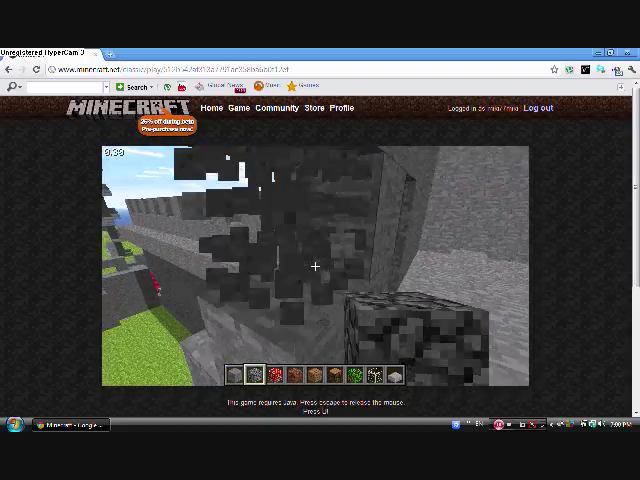
{"action": "left_click", "coordinate": [314, 266]}
{"action": "left_click", "coordinate": [314, 266]}
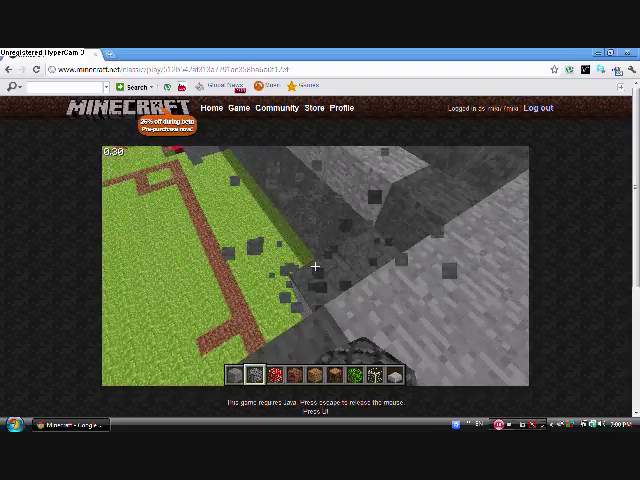
{"action": "left_click", "coordinate": [315, 266]}
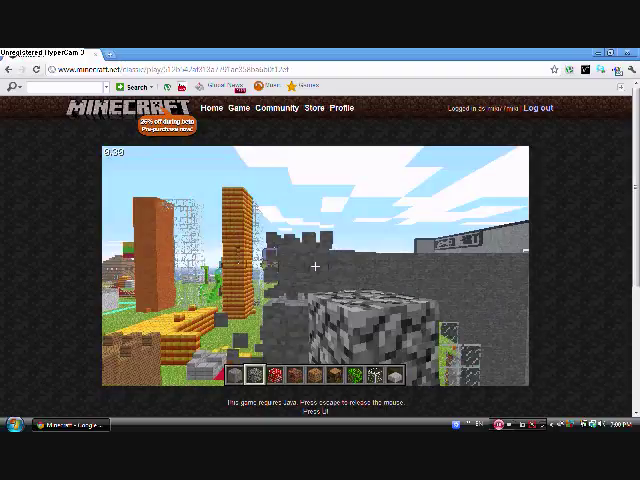
- Break battlement, wall and tower blocks, place a cobblestone block, then break the cobblestone tower blocks
{"action": "left_click", "coordinate": [315, 266]}
{"action": "left_click", "coordinate": [315, 266]}
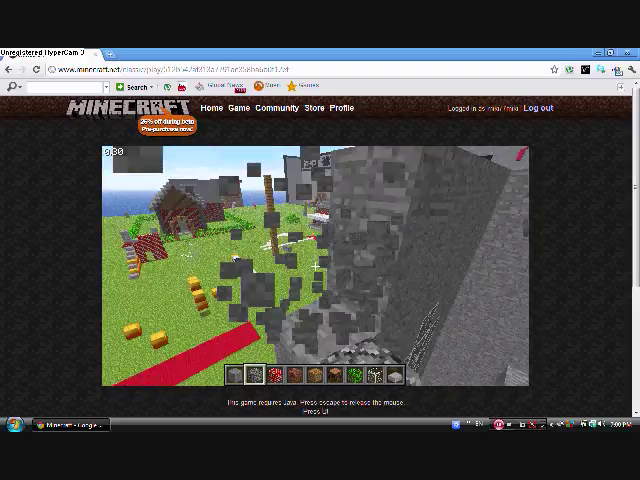
{"action": "left_click", "coordinate": [315, 266]}
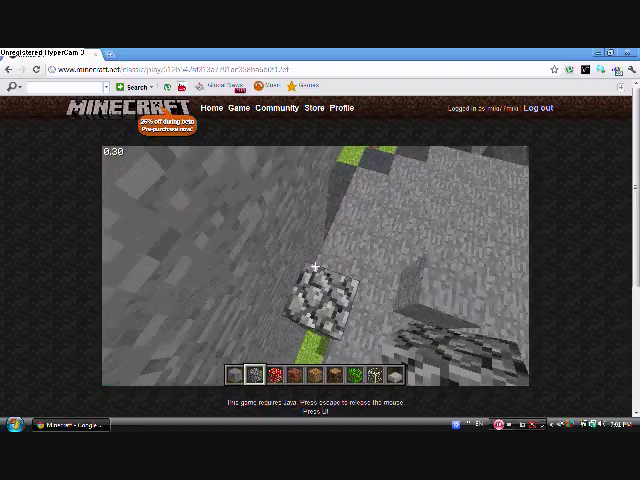
{"action": "left_click", "coordinate": [314, 266]}
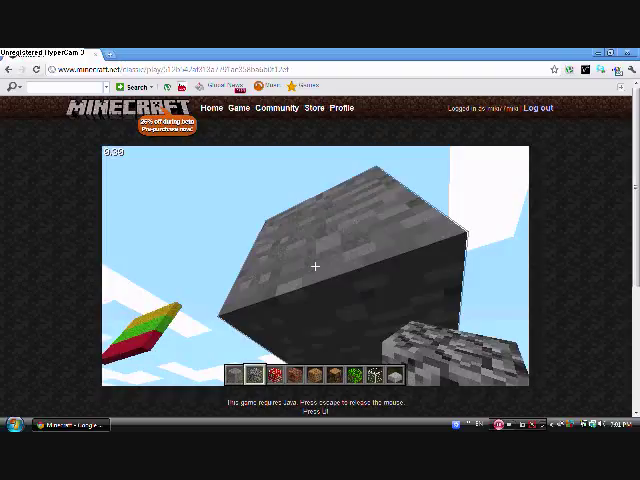
{"action": "left_click", "coordinate": [315, 266]}
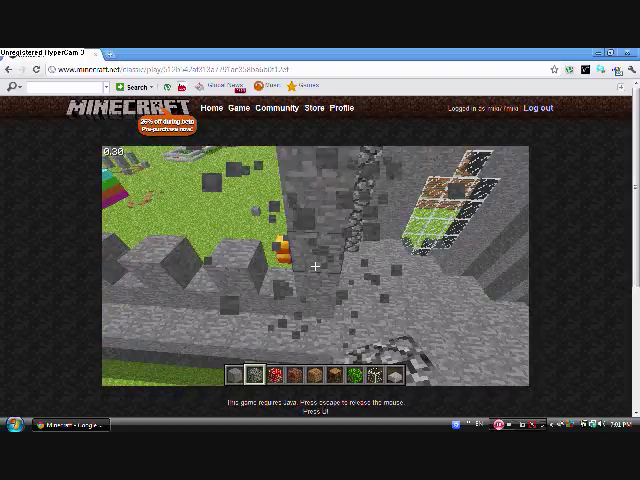
{"action": "right_click", "coordinate": [315, 266]}
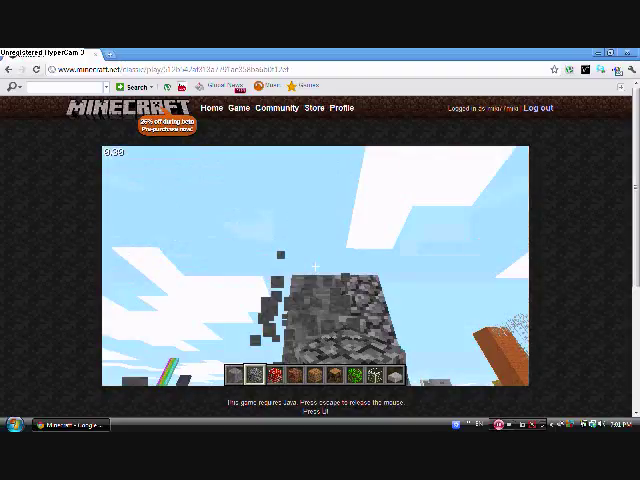
{"action": "left_click", "coordinate": [315, 265]}
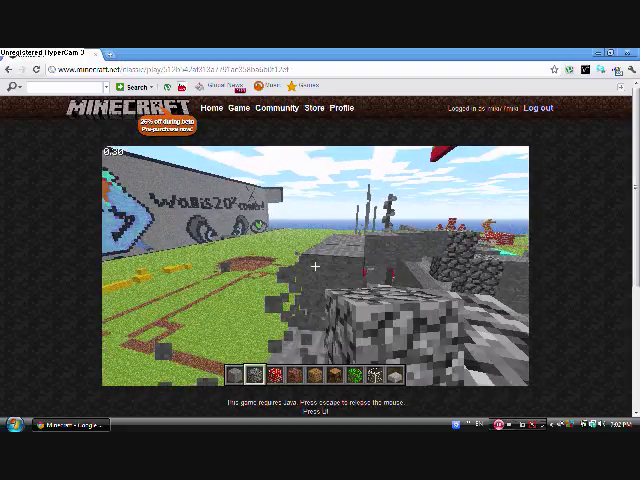
- Break stone and cobblestone blocks from the wall remnants while moving toward the dark tower
{"action": "left_click", "coordinate": [315, 266]}
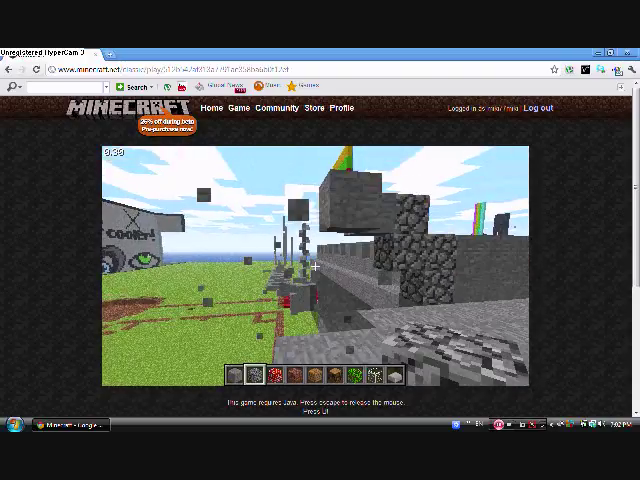
{"action": "left_click", "coordinate": [315, 266]}
{"action": "left_click", "coordinate": [315, 266]}
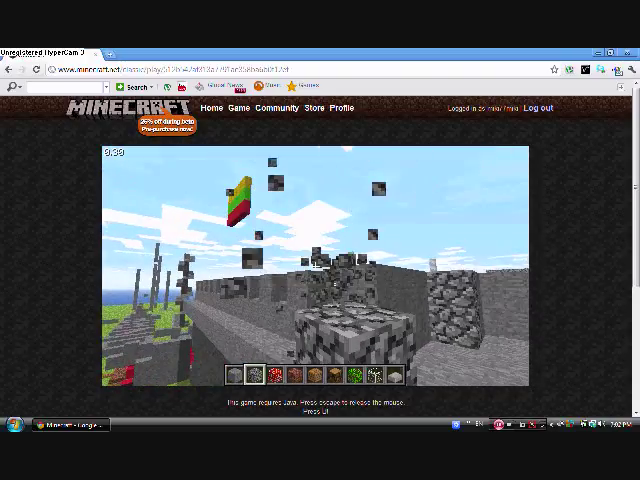
{"action": "left_click", "coordinate": [315, 266]}
{"action": "key", "text": "w"}
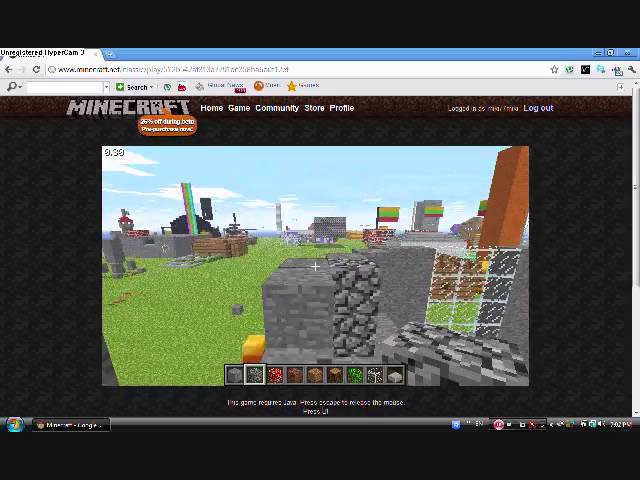
{"action": "left_click", "coordinate": [315, 266]}
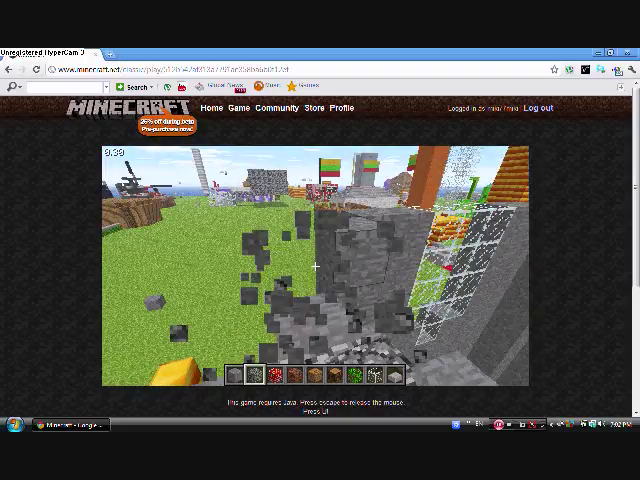
{"action": "key", "text": "w"}
{"action": "key", "text": "w"}
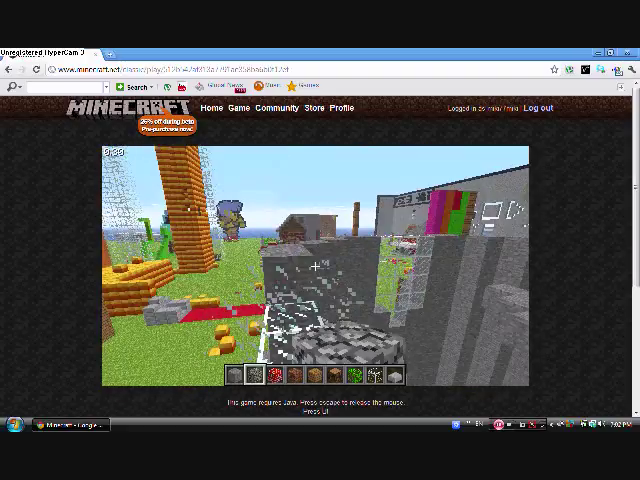
- Climb onto the grey wall, place and remove a glass block, then break more stone blocks
{"action": "key", "text": "w"}
{"action": "key", "text": "w"}
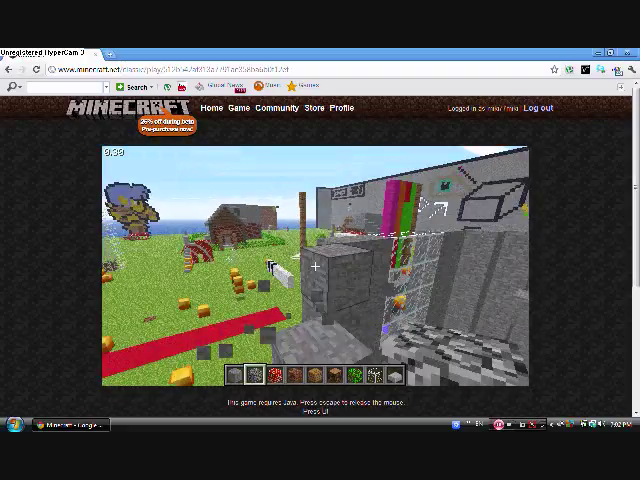
{"action": "right_click", "coordinate": [315, 267]}
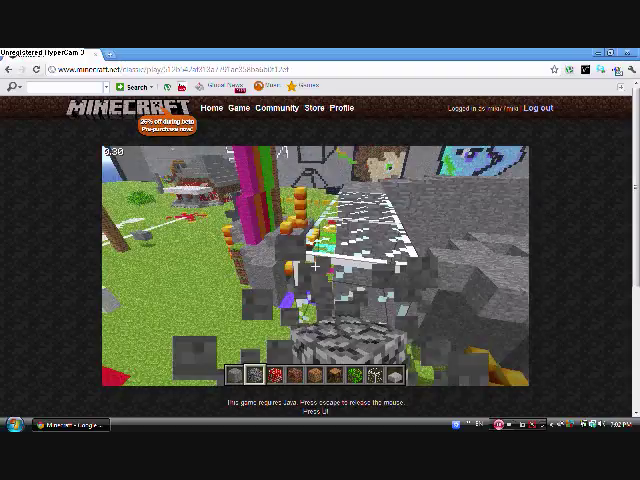
{"action": "key", "text": "w"}
{"action": "left_click", "coordinate": [315, 267]}
{"action": "key", "text": "w"}
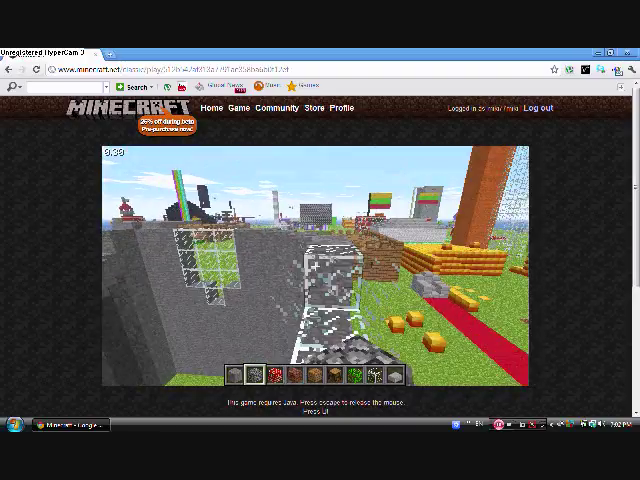
{"action": "left_click", "coordinate": [315, 265]}
{"action": "left_click", "coordinate": [315, 265]}
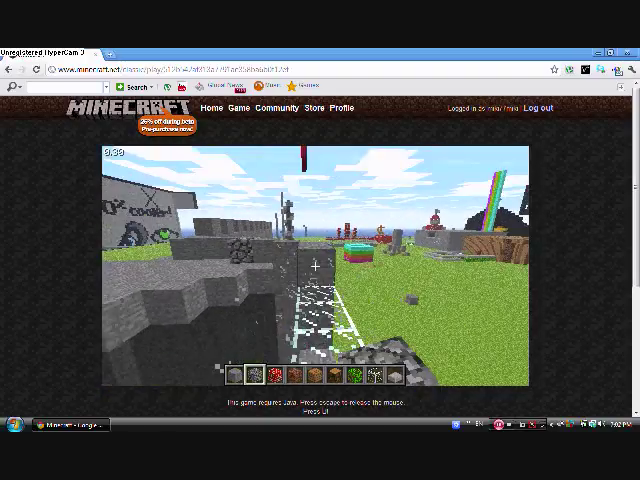
{"action": "left_click", "coordinate": [315, 265]}
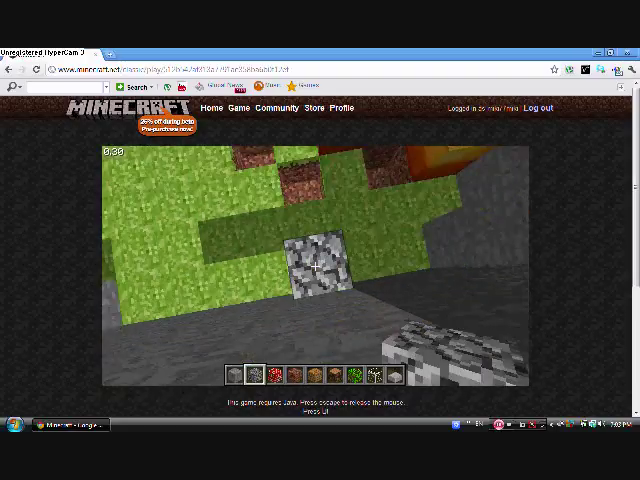
- Place cobblestone blocks on the wall, atop the column, where the glass was, and by the grass
{"action": "right_click", "coordinate": [315, 265]}
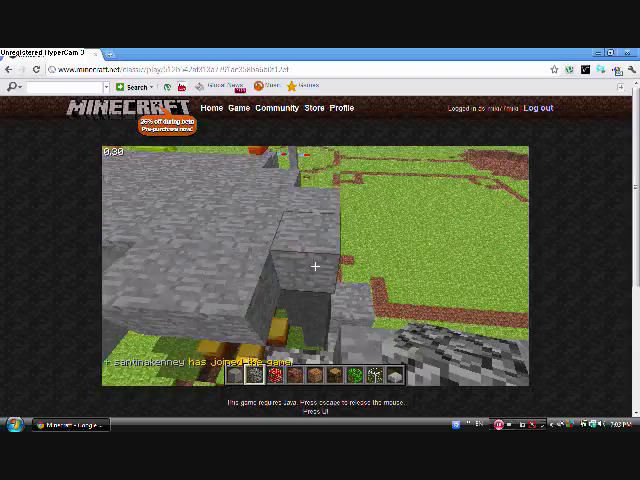
{"action": "right_click", "coordinate": [315, 267]}
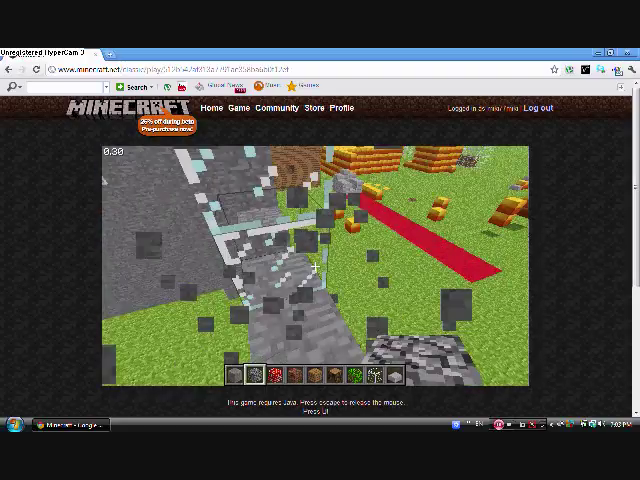
{"action": "right_click", "coordinate": [315, 267]}
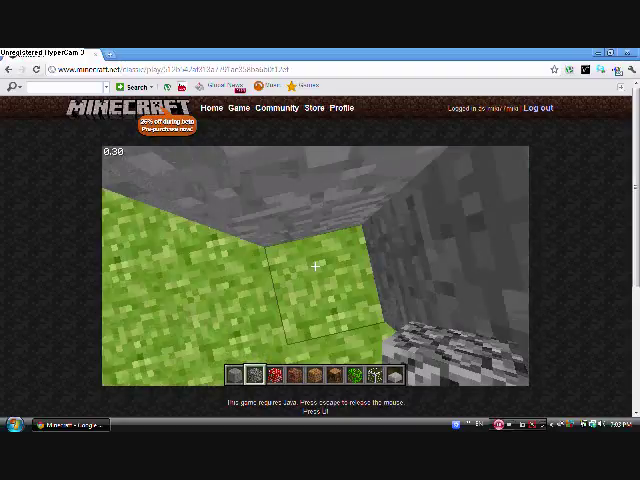
{"action": "right_click", "coordinate": [315, 266]}
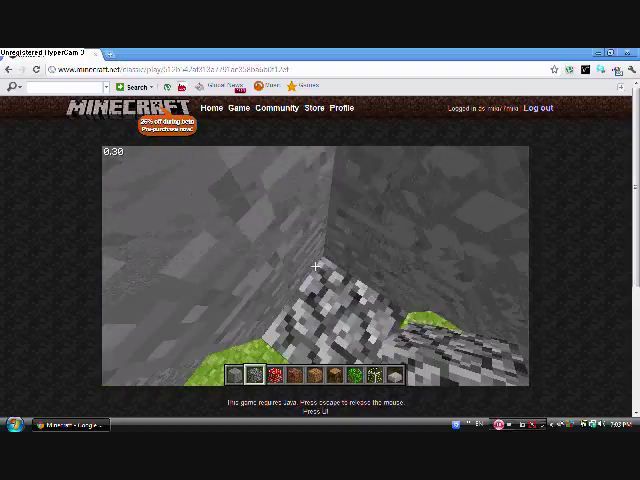
{"action": "key", "text": "s"}
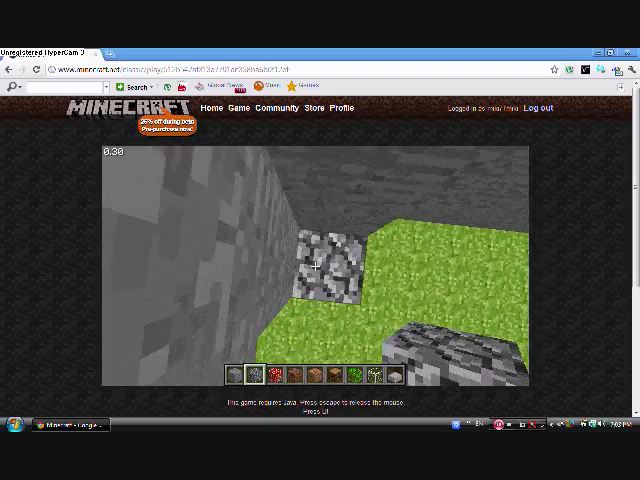
{"action": "key", "text": "s"}
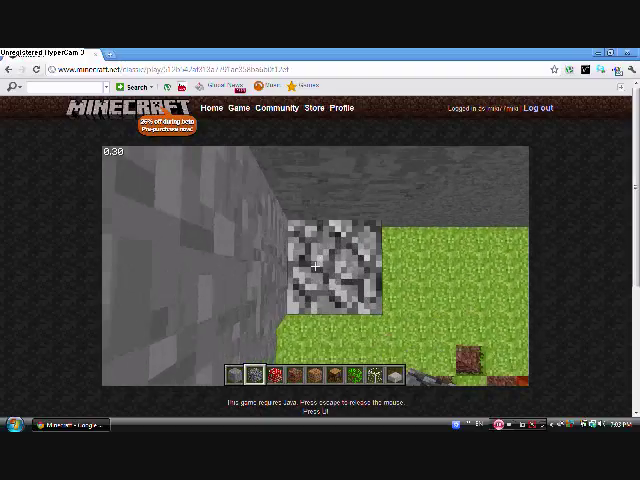
- Break stone and cobblestone blocks from the wall near the glass and from the tower
{"action": "left_click", "coordinate": [315, 266]}
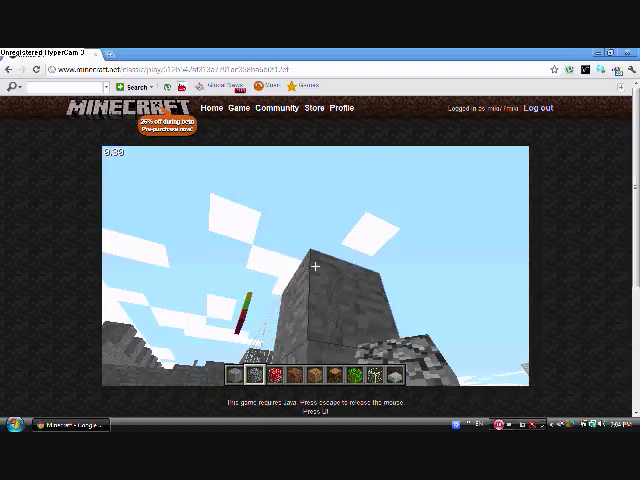
{"action": "left_click", "coordinate": [315, 266]}
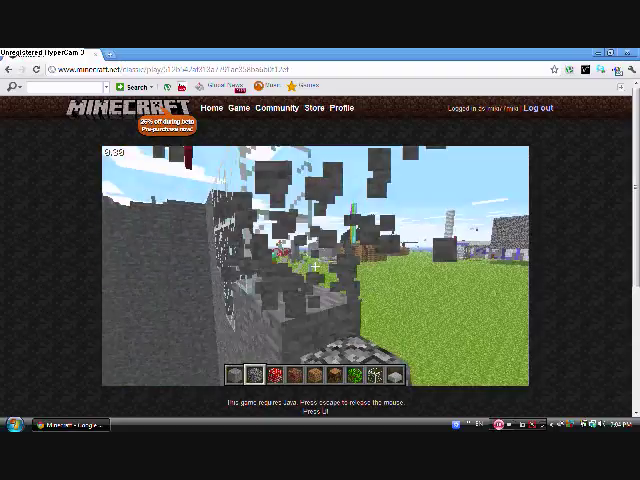
{"action": "left_click", "coordinate": [315, 266]}
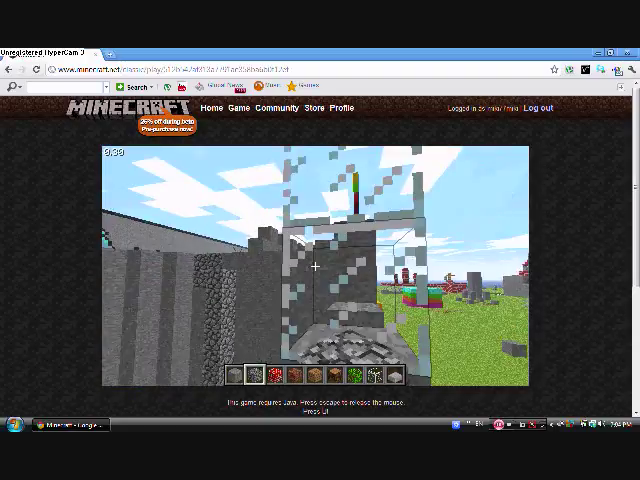
{"action": "left_click", "coordinate": [315, 266]}
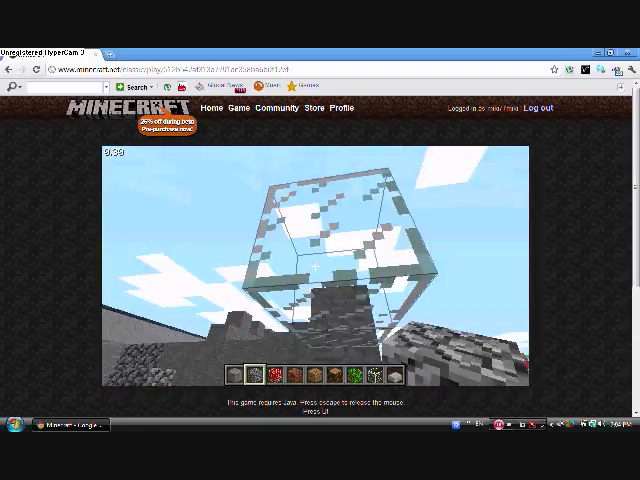
{"action": "left_click", "coordinate": [315, 266]}
{"action": "left_click", "coordinate": [315, 266]}
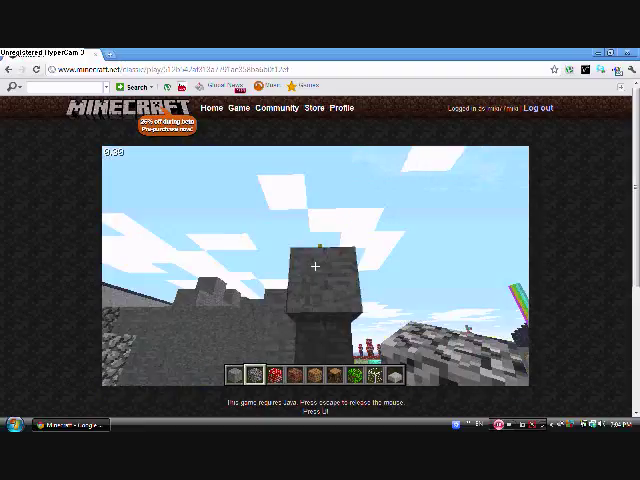
{"action": "left_click", "coordinate": [315, 266]}
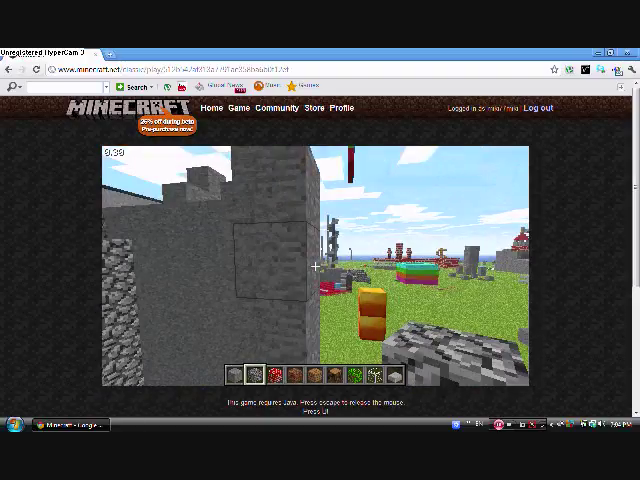
- Knock eight more stone and cobblestone blocks out of the castle wall
{"action": "left_click", "coordinate": [315, 266]}
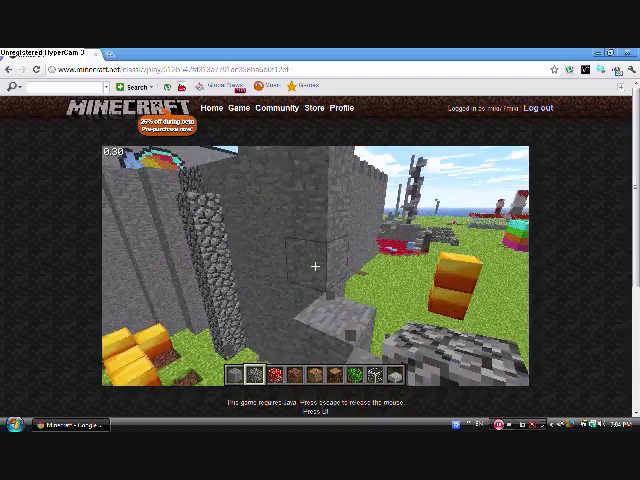
{"action": "left_click", "coordinate": [315, 266]}
{"action": "left_click", "coordinate": [315, 266]}
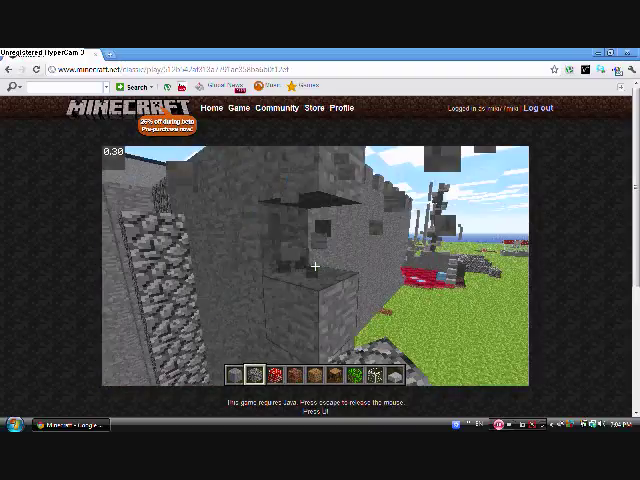
{"action": "left_click", "coordinate": [315, 266]}
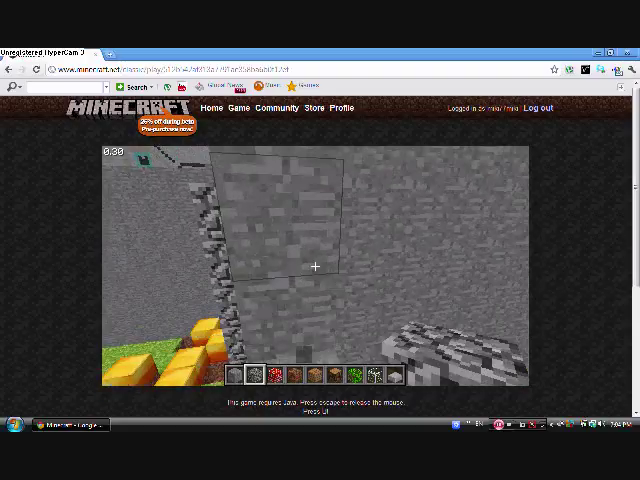
{"action": "left_click", "coordinate": [315, 266]}
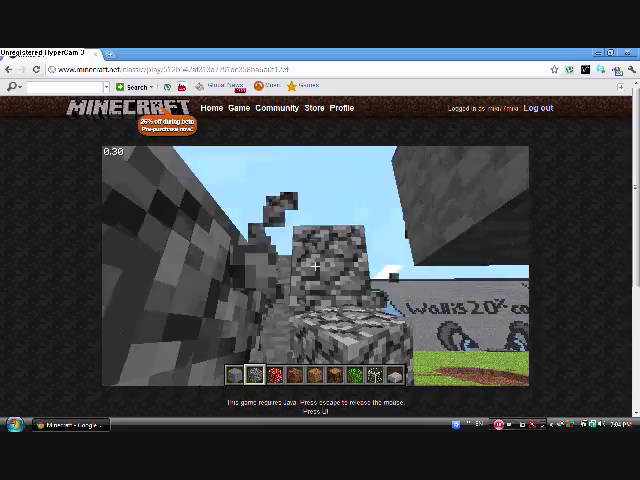
{"action": "left_click", "coordinate": [315, 266]}
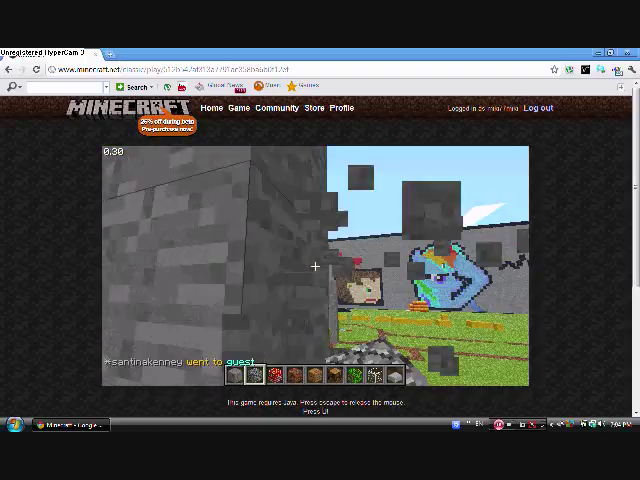
{"action": "left_click", "coordinate": [315, 266]}
{"action": "left_click", "coordinate": [315, 266]}
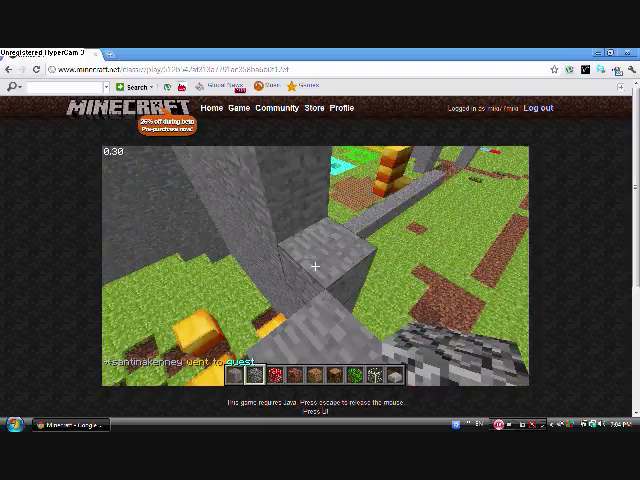
- Break the stone pillar down from its top block, plus two wall-top blocks
{"action": "left_click", "coordinate": [315, 266]}
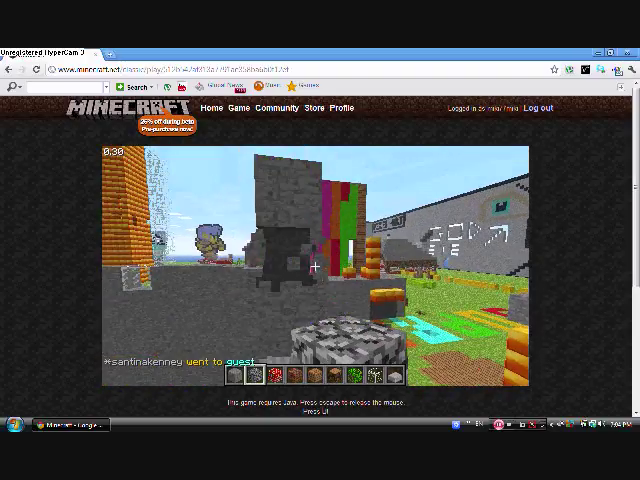
{"action": "left_click", "coordinate": [315, 266]}
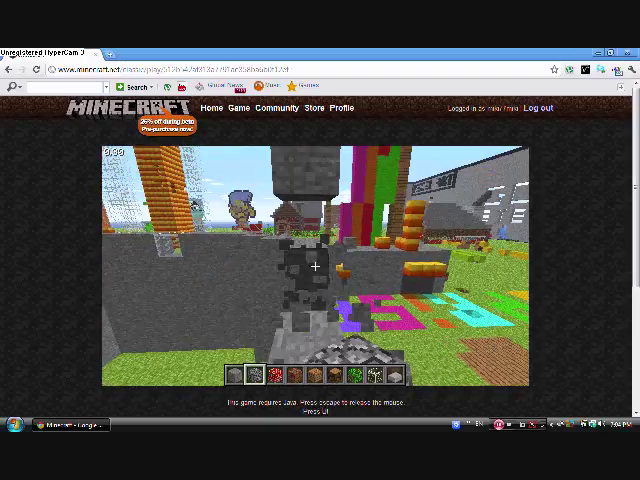
{"action": "left_click", "coordinate": [315, 266]}
{"action": "left_click", "coordinate": [315, 266]}
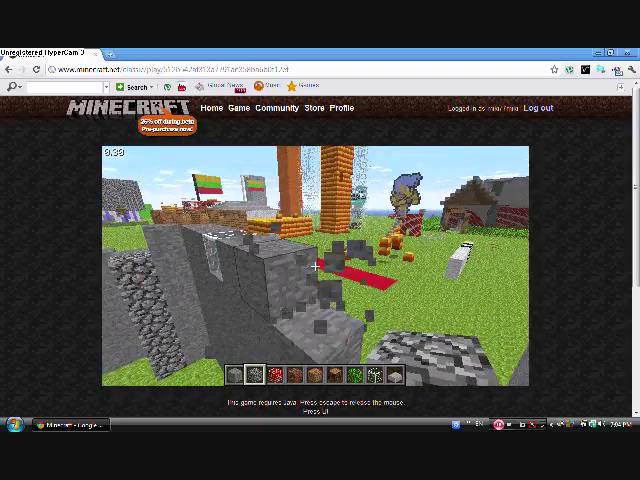
{"action": "left_click", "coordinate": [315, 266]}
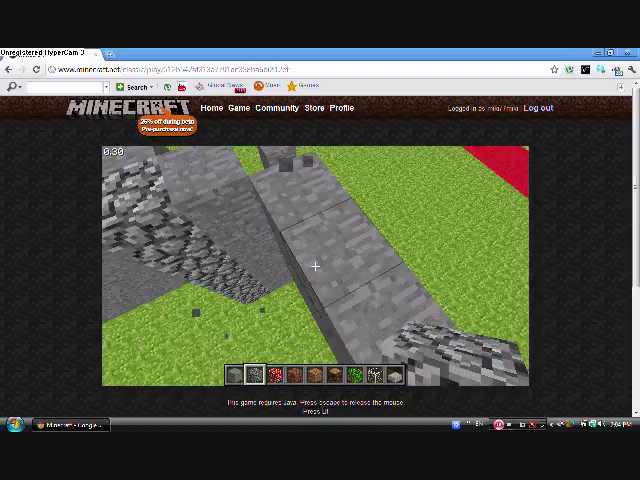
{"action": "left_click", "coordinate": [315, 266]}
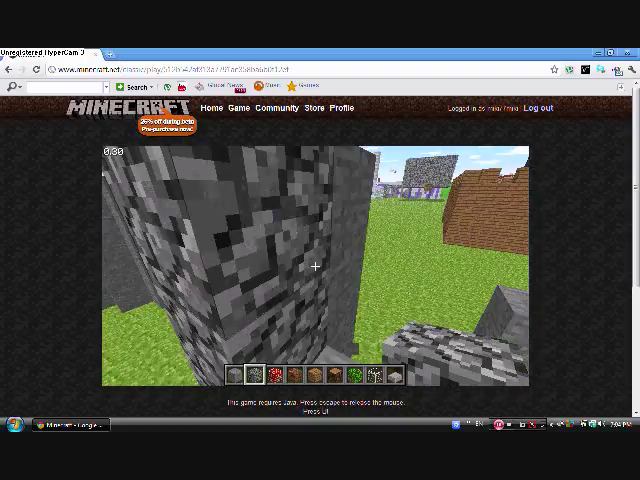
{"action": "left_click", "coordinate": [315, 266]}
{"action": "left_click", "coordinate": [315, 266]}
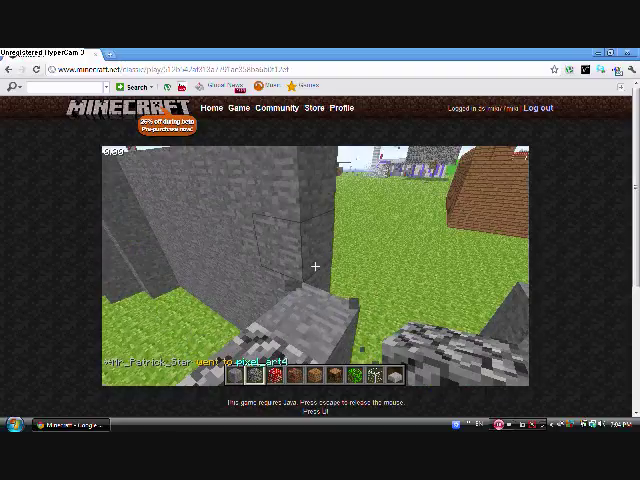
{"action": "left_click", "coordinate": [315, 266]}
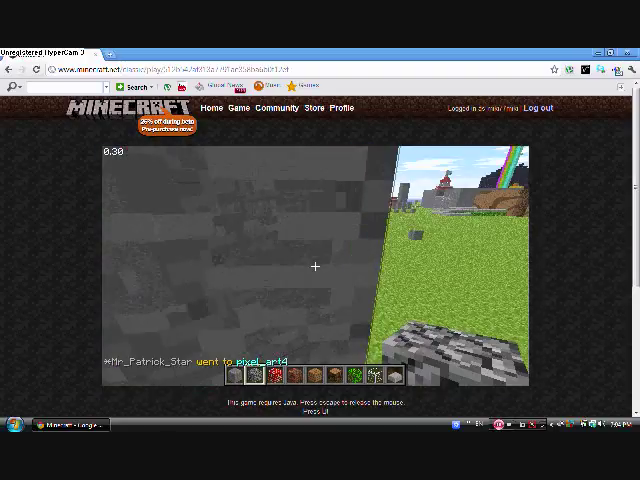
{"action": "key", "text": "Escape"}
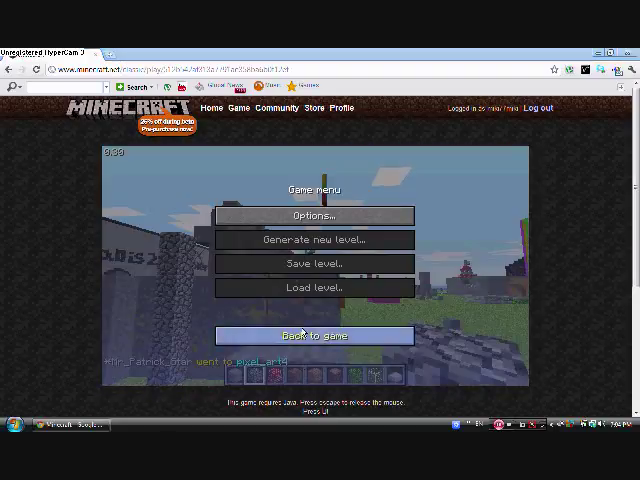
{"action": "left_click", "coordinate": [295, 340]}
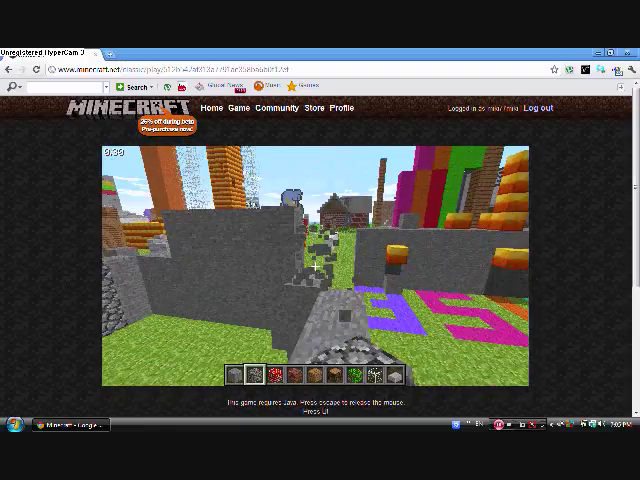
- Break stone and cobblestone wall blocks, the gold blocks beside the wall, and a tower-top block
{"action": "left_click", "coordinate": [315, 267]}
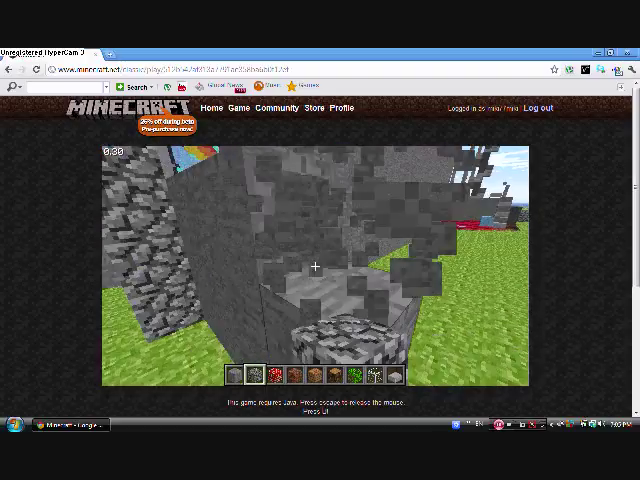
{"action": "left_click", "coordinate": [315, 266]}
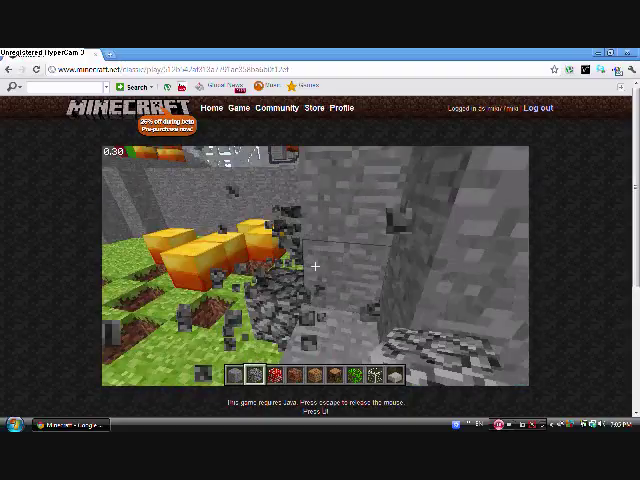
{"action": "left_click", "coordinate": [315, 266]}
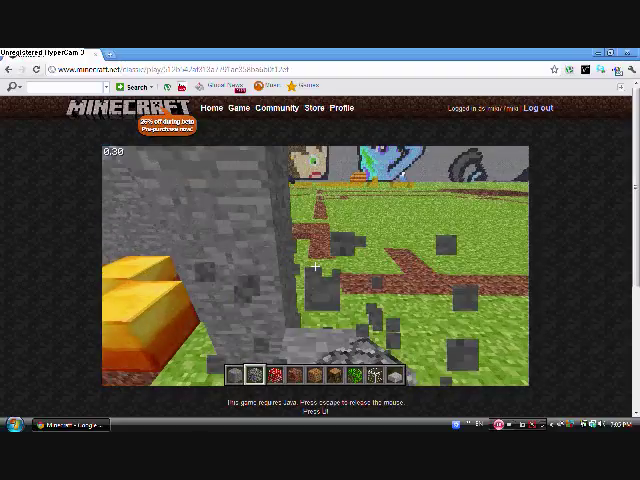
{"action": "left_click", "coordinate": [315, 266]}
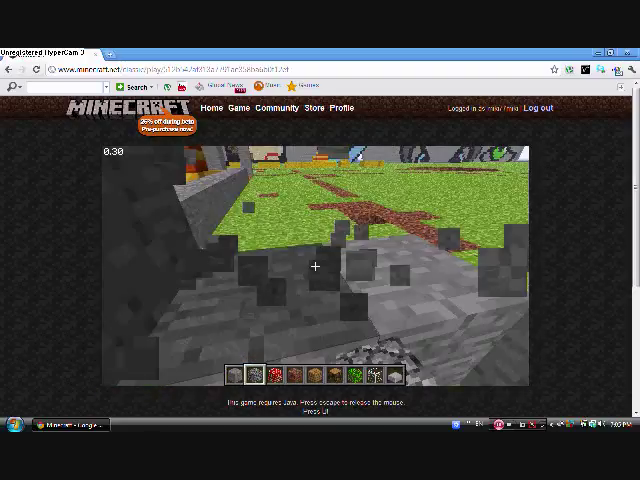
{"action": "left_click", "coordinate": [315, 266]}
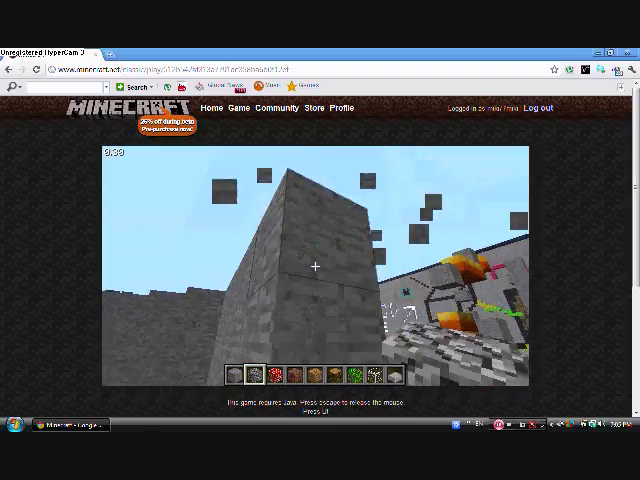
{"action": "left_click", "coordinate": [315, 266]}
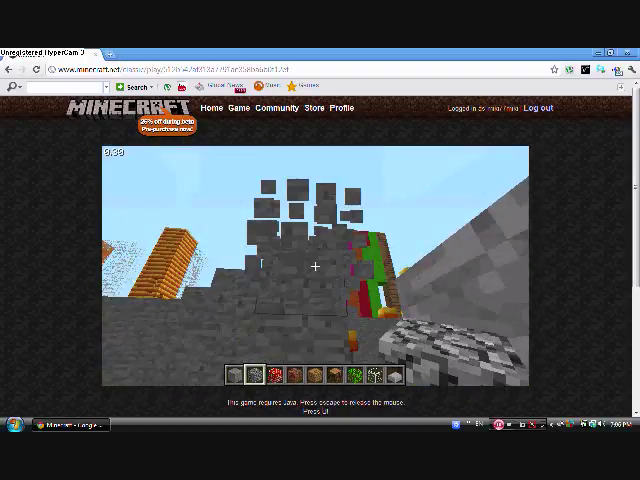
{"action": "left_click", "coordinate": [315, 266]}
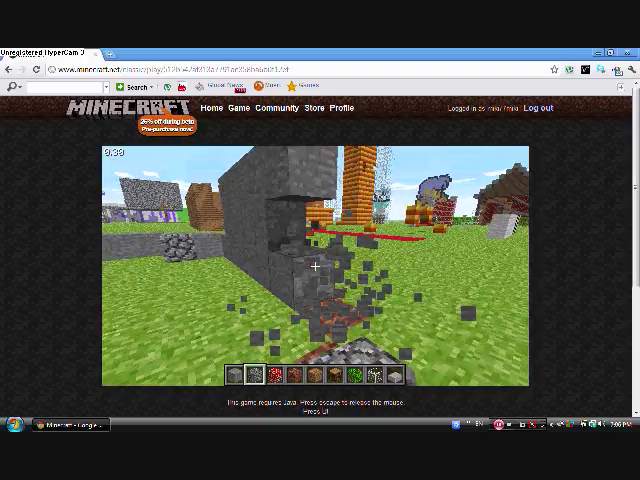
{"action": "left_click", "coordinate": [315, 266]}
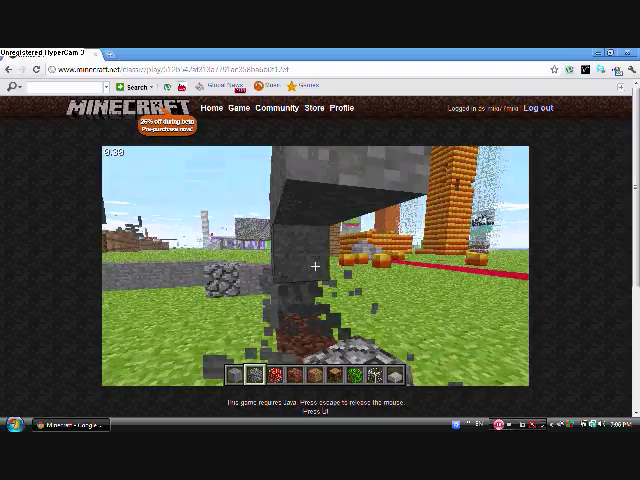
- Clear the low wall base and pillar blocks, then place a stone block in the dirt cross centre
{"action": "left_click", "coordinate": [315, 266]}
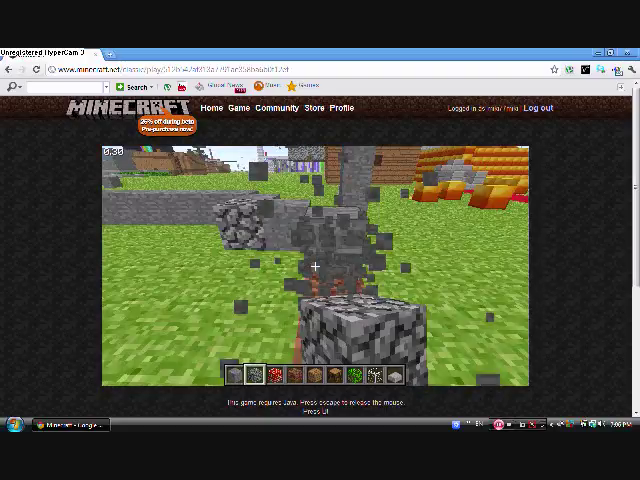
{"action": "left_click", "coordinate": [315, 266]}
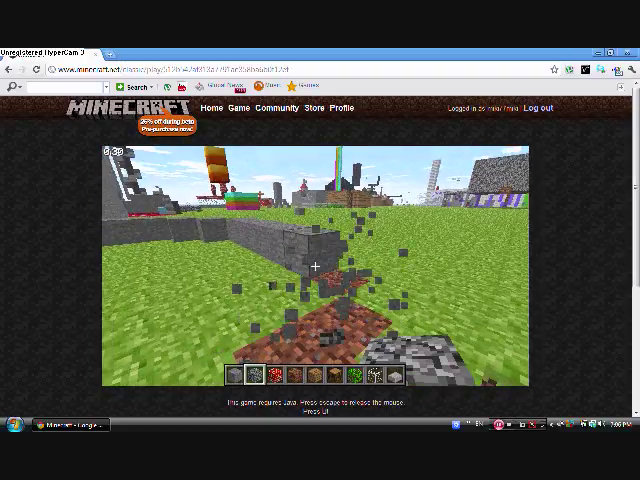
{"action": "left_click", "coordinate": [315, 266]}
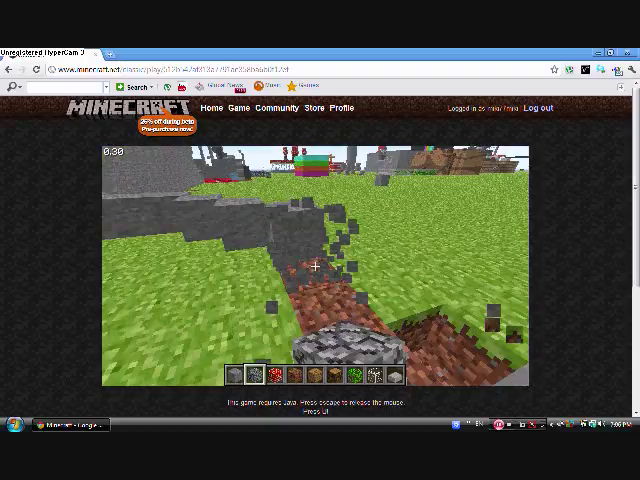
{"action": "left_click", "coordinate": [314, 266]}
{"action": "left_click", "coordinate": [314, 266]}
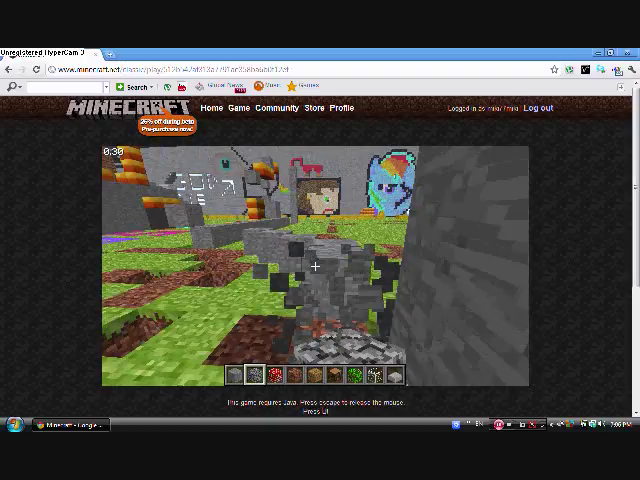
{"action": "left_click", "coordinate": [314, 266]}
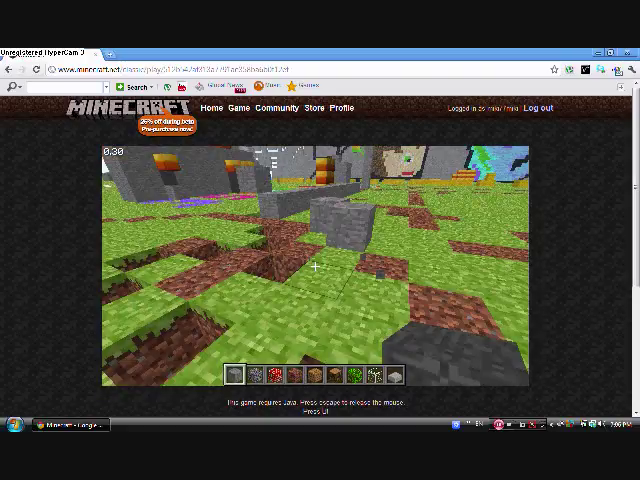
{"action": "left_click", "coordinate": [314, 266]}
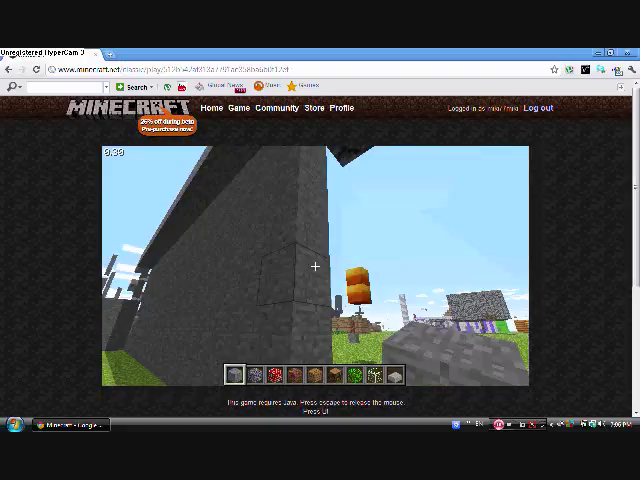
{"action": "left_click", "coordinate": [314, 266]}
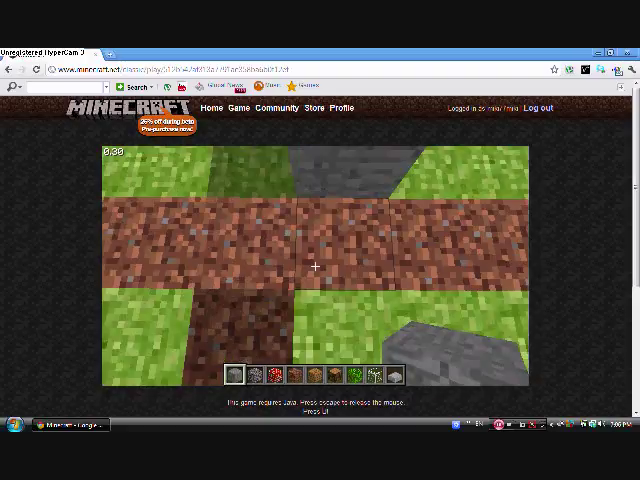
{"action": "right_click", "coordinate": [314, 266]}
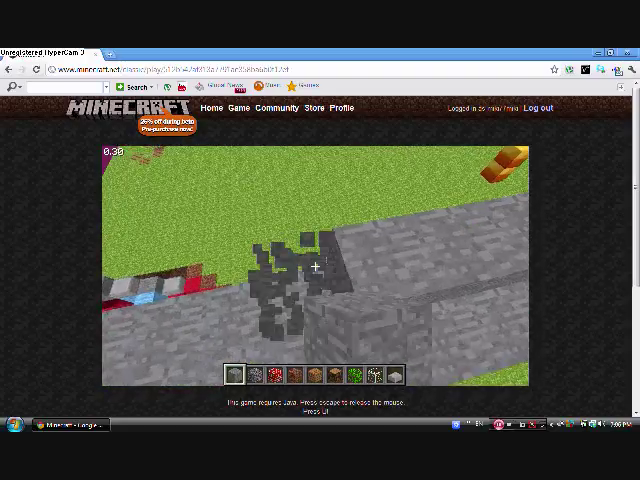
- Walk toward the stone pile, breaking wall blocks, the block underfoot and stone-path blocks
{"action": "left_click", "coordinate": [315, 265]}
{"action": "key", "text": "w"}
{"action": "key", "text": "w"}
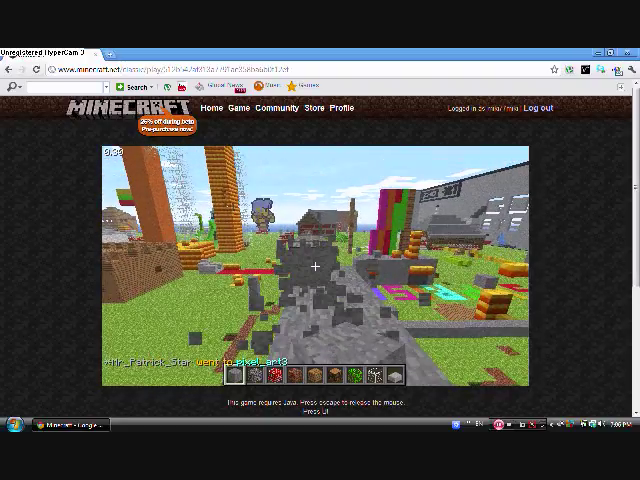
{"action": "left_click", "coordinate": [315, 265]}
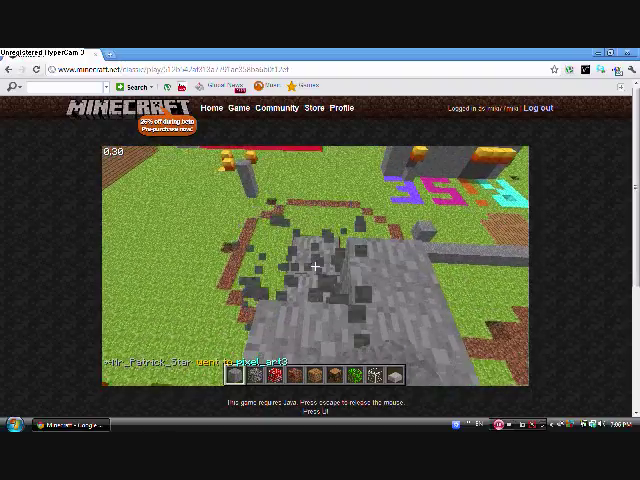
{"action": "left_click", "coordinate": [315, 265]}
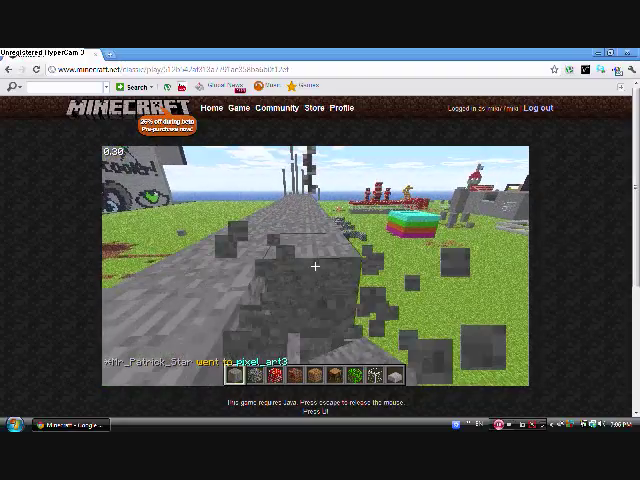
{"action": "left_click", "coordinate": [315, 265]}
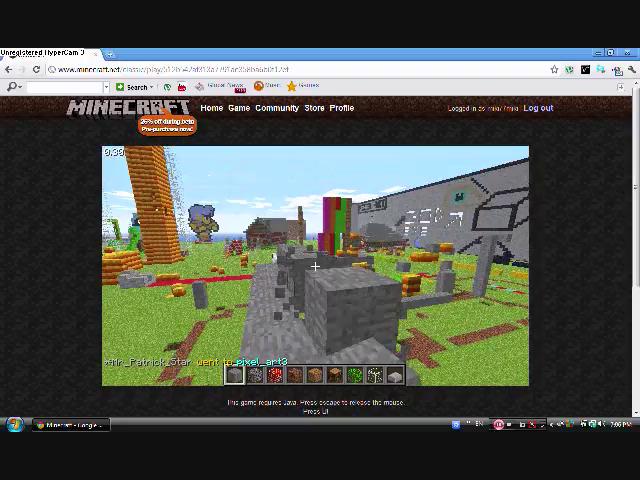
{"action": "left_click", "coordinate": [315, 265]}
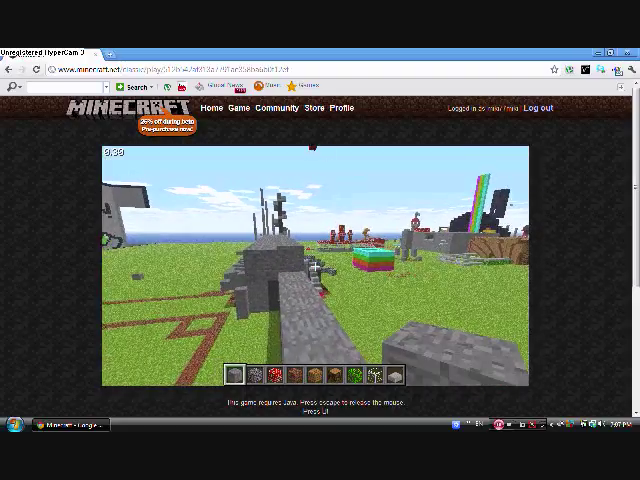
- Break seven more stone blocks along the castle wall and on the ground ahead
{"action": "left_click", "coordinate": [315, 266]}
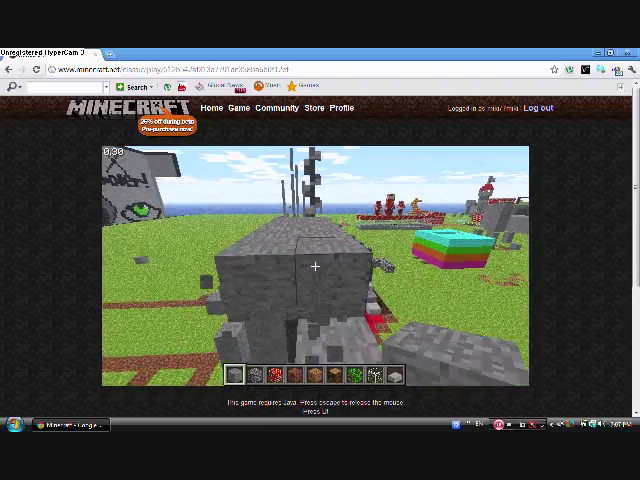
{"action": "left_click", "coordinate": [314, 266]}
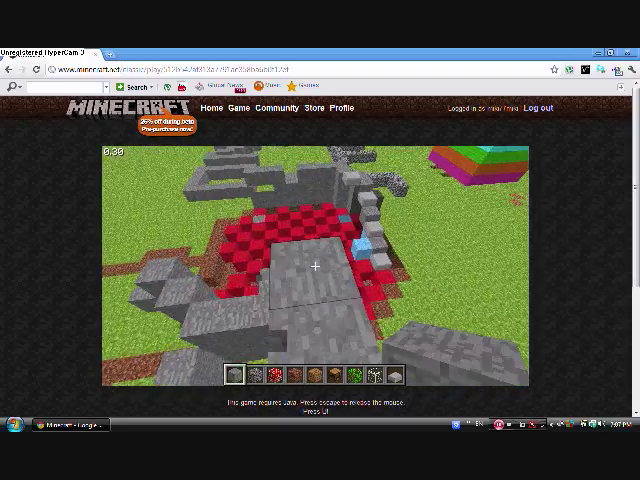
{"action": "left_click", "coordinate": [314, 266]}
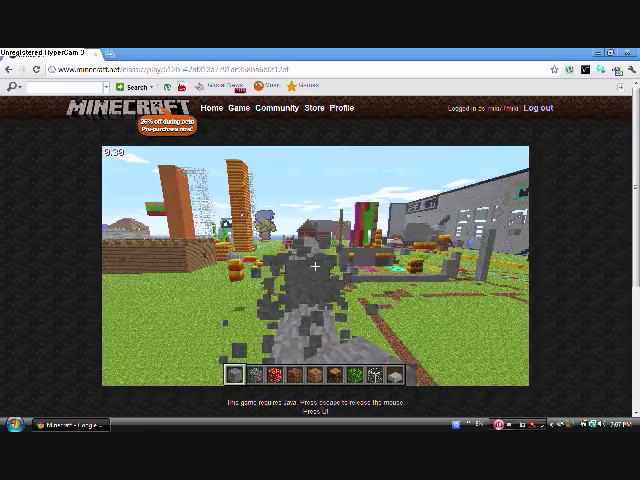
{"action": "left_click", "coordinate": [314, 266]}
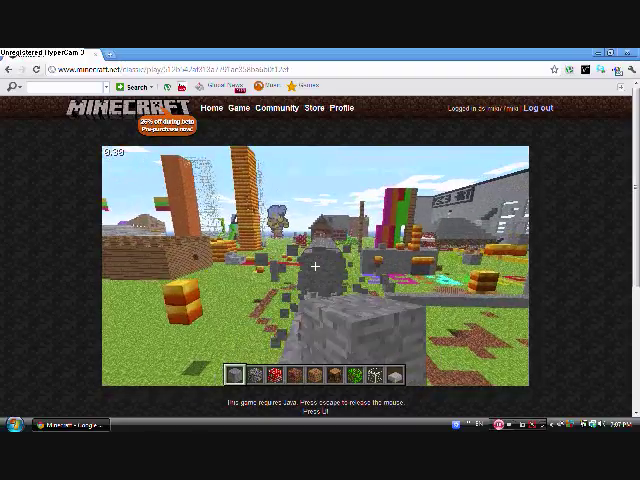
{"action": "left_click", "coordinate": [314, 266]}
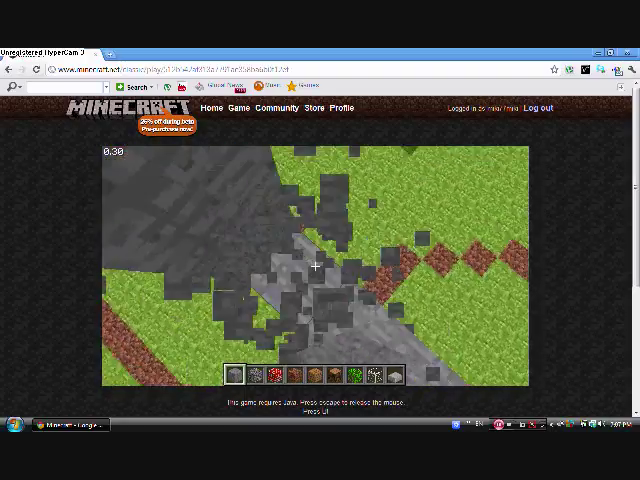
{"action": "left_click", "coordinate": [314, 266]}
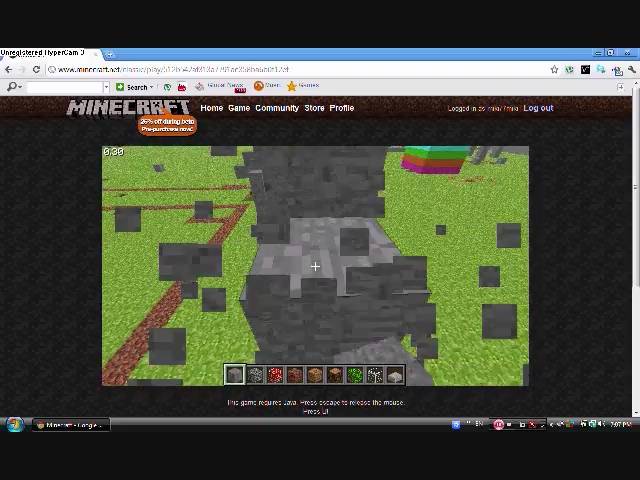
{"action": "left_click", "coordinate": [314, 266]}
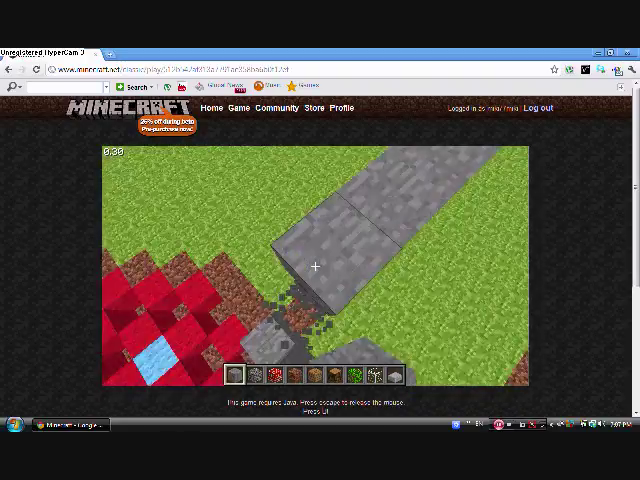
- Break the stone pillar by the red floor from its base up to its top
{"action": "left_click", "coordinate": [315, 266]}
{"action": "left_click", "coordinate": [315, 266]}
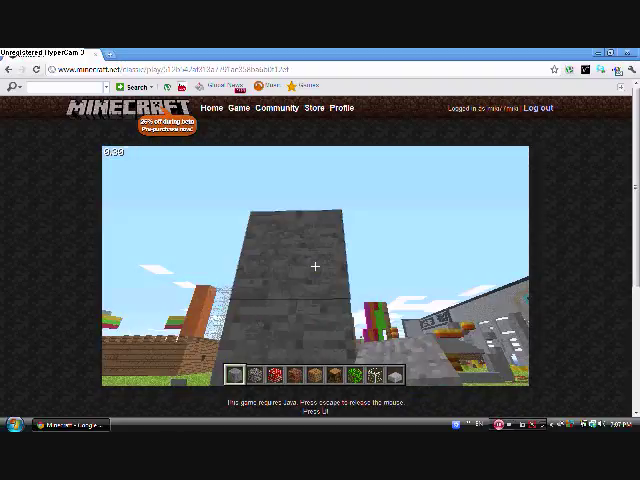
{"action": "left_click", "coordinate": [315, 266]}
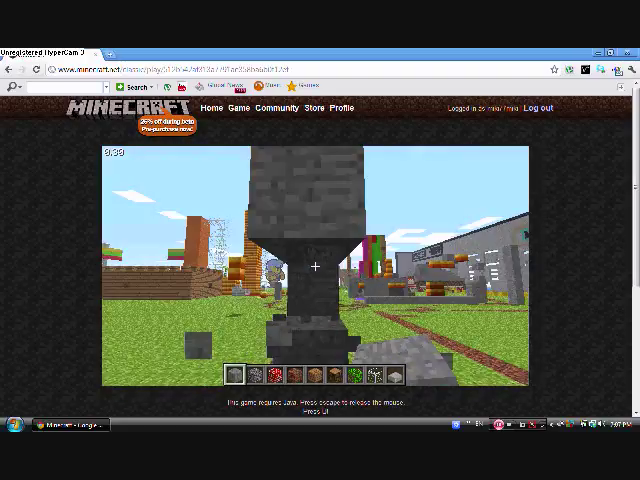
{"action": "left_click", "coordinate": [315, 266]}
{"action": "left_click", "coordinate": [315, 266]}
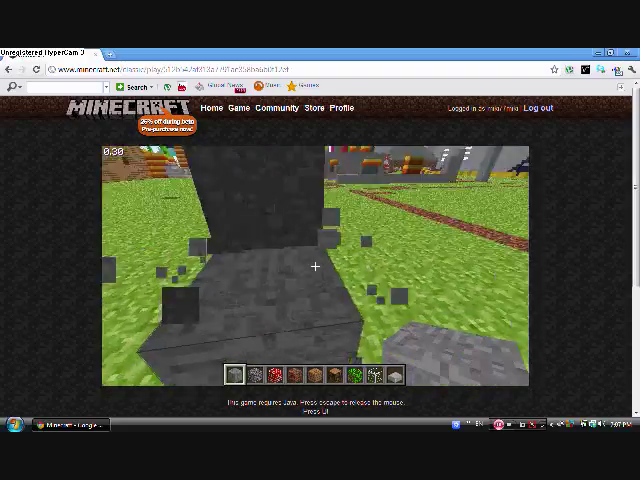
{"action": "left_click", "coordinate": [315, 266]}
{"action": "left_click", "coordinate": [315, 266]}
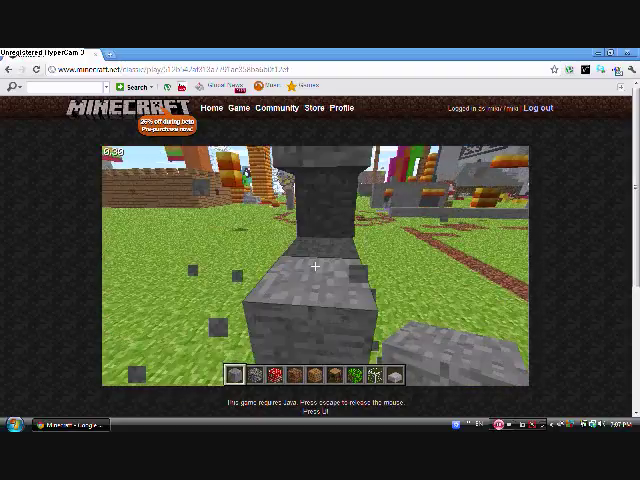
{"action": "left_click", "coordinate": [315, 266]}
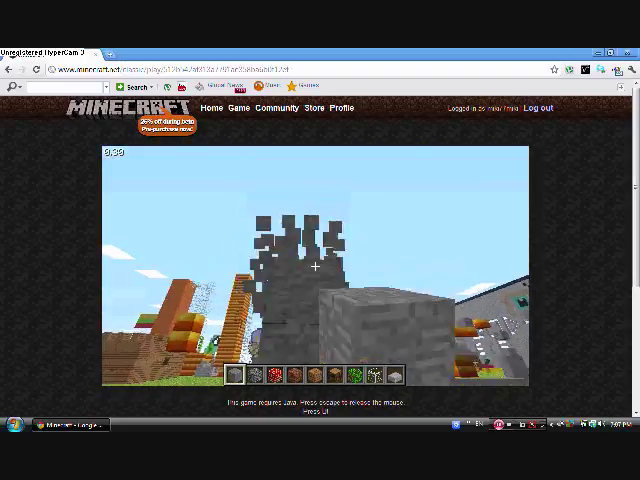
- Clear the remaining pillar blocks near the base and from above
{"action": "left_click", "coordinate": [315, 266]}
{"action": "left_click", "coordinate": [315, 266]}
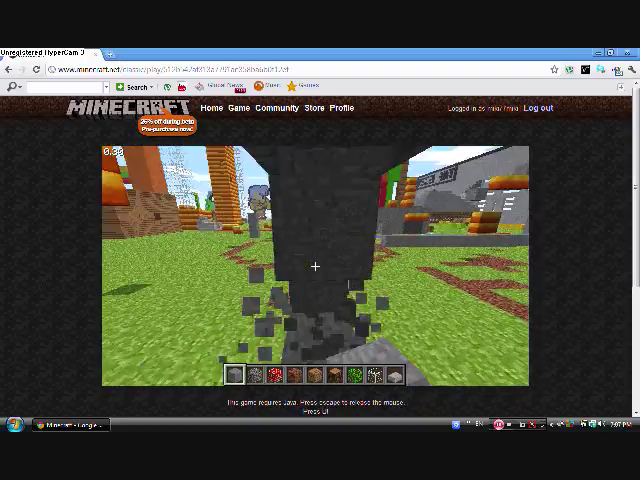
{"action": "left_click", "coordinate": [315, 266]}
{"action": "left_click", "coordinate": [315, 266]}
{"action": "left_click", "coordinate": [315, 266]}
{"action": "left_click", "coordinate": [315, 266]}
{"action": "left_click", "coordinate": [315, 266]}
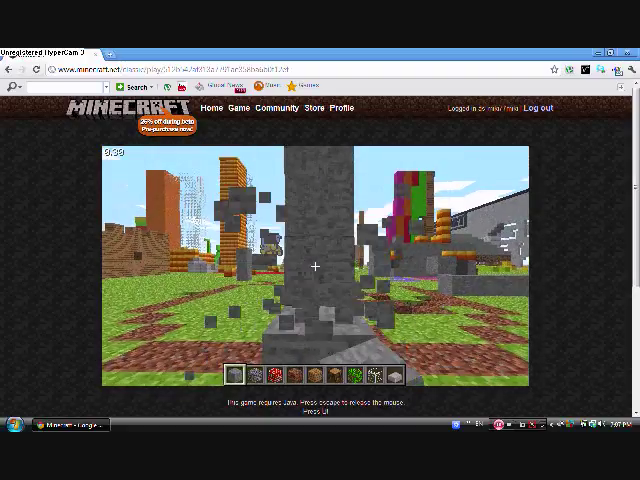
- Break stone blocks over the dirt and wall blocks by the red floor, then pause the game
{"action": "left_click", "coordinate": [315, 266]}
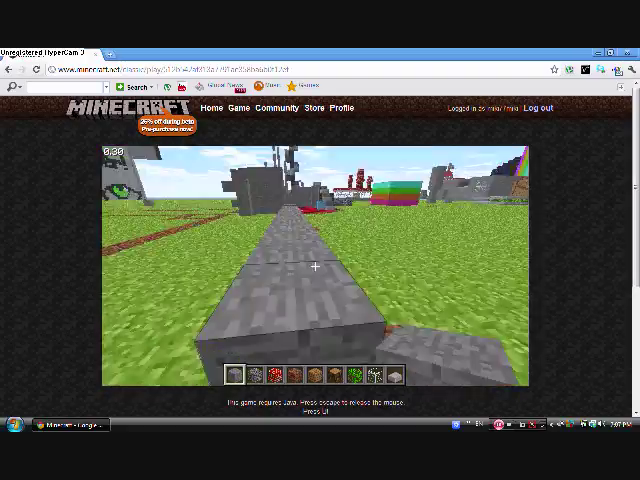
{"action": "left_click", "coordinate": [315, 266]}
{"action": "left_click", "coordinate": [315, 266]}
{"action": "left_click", "coordinate": [315, 266]}
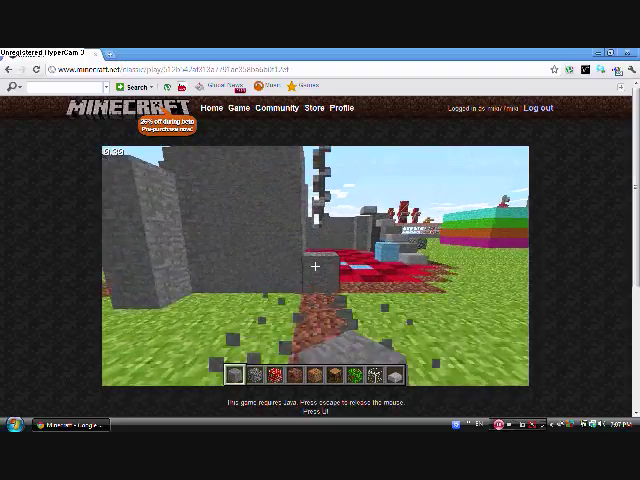
{"action": "left_click", "coordinate": [315, 266]}
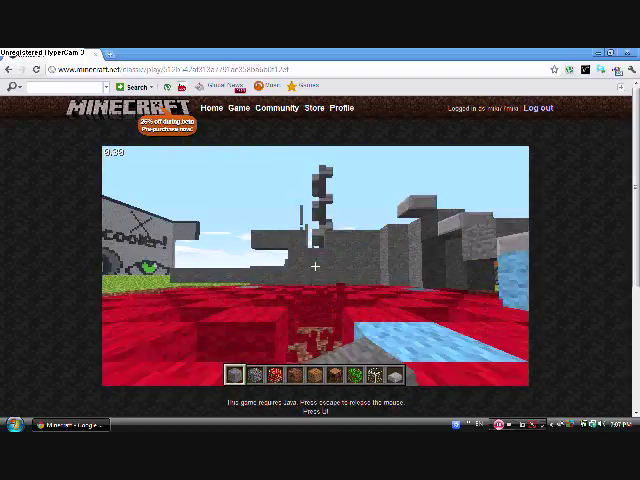
{"action": "key", "text": "Escape"}
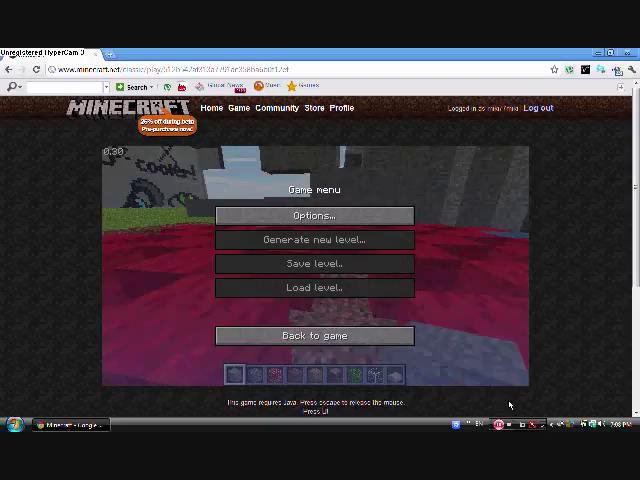